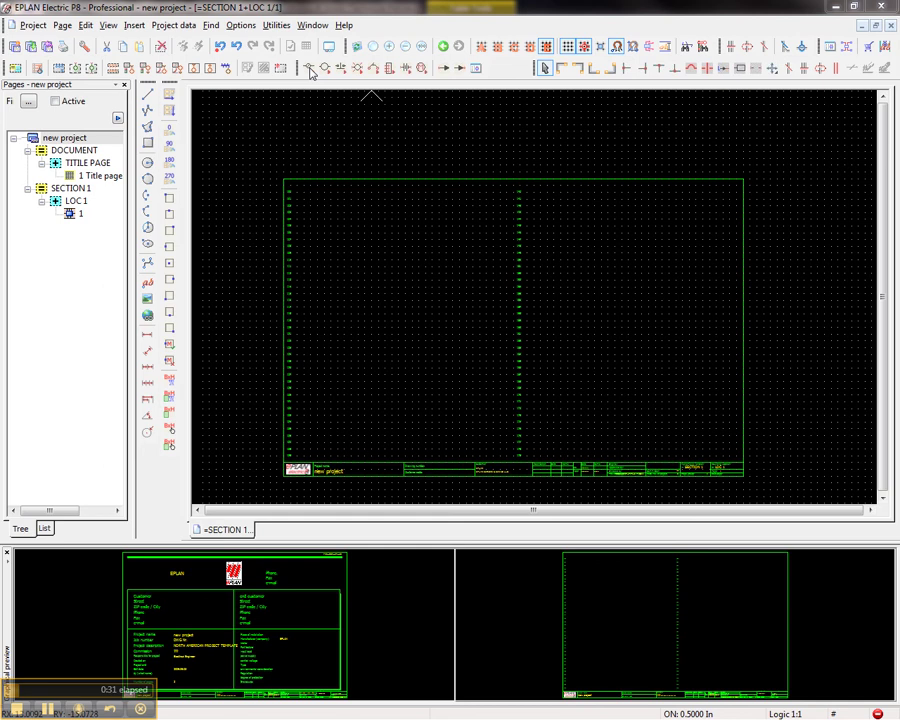
click(310, 68)
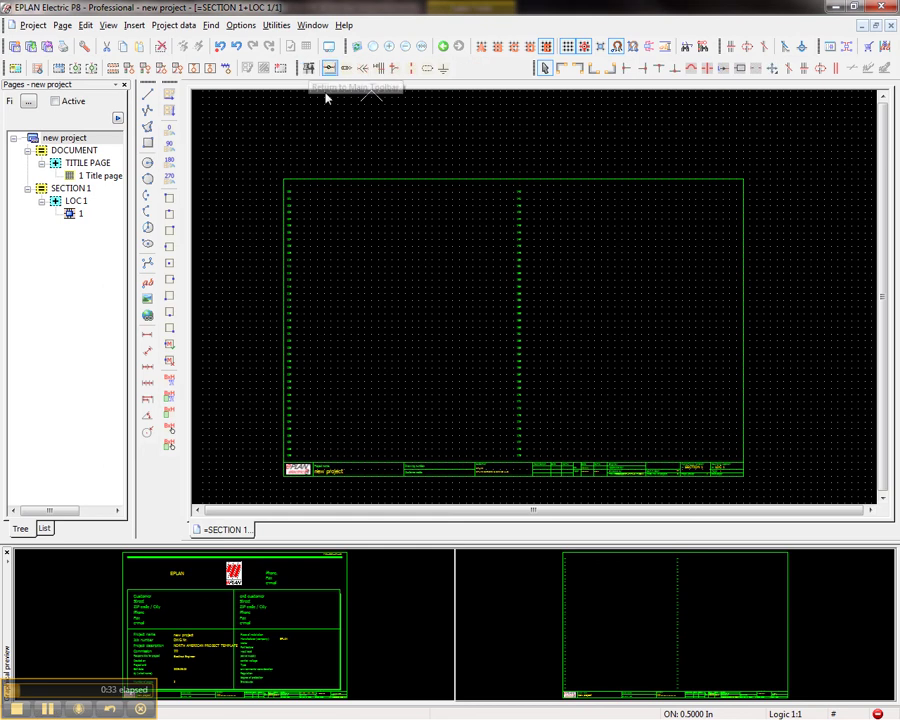
key(Insert)
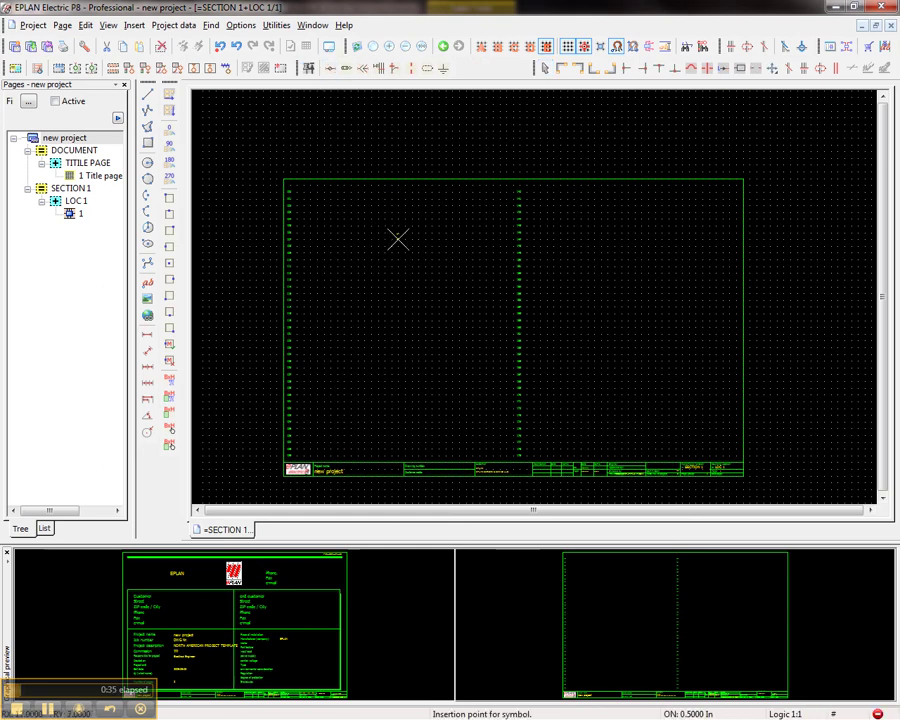
scroll(397, 238, up, 4)
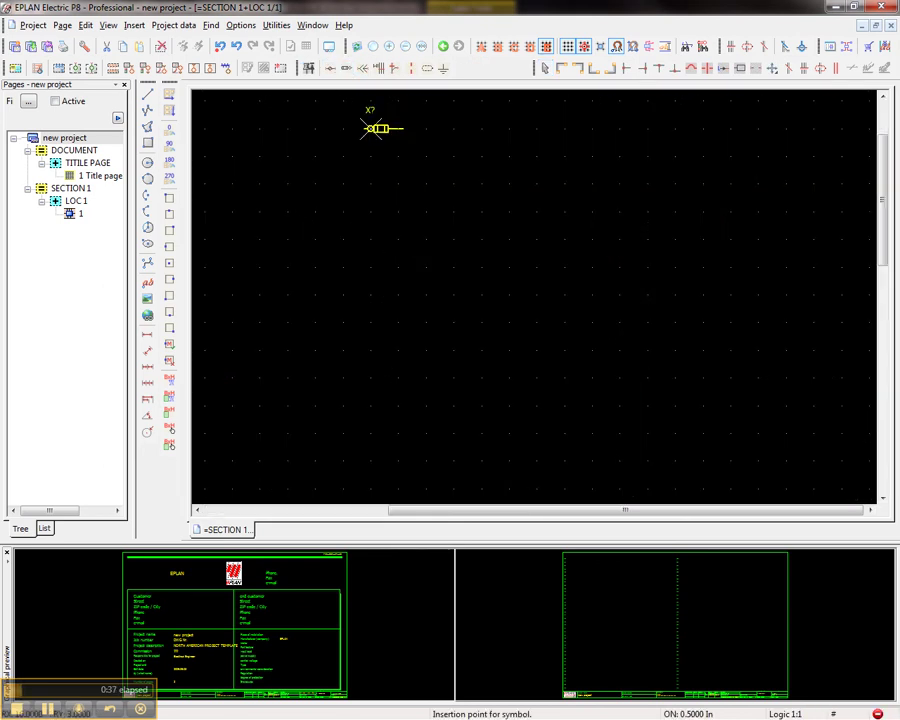
click(309, 69)
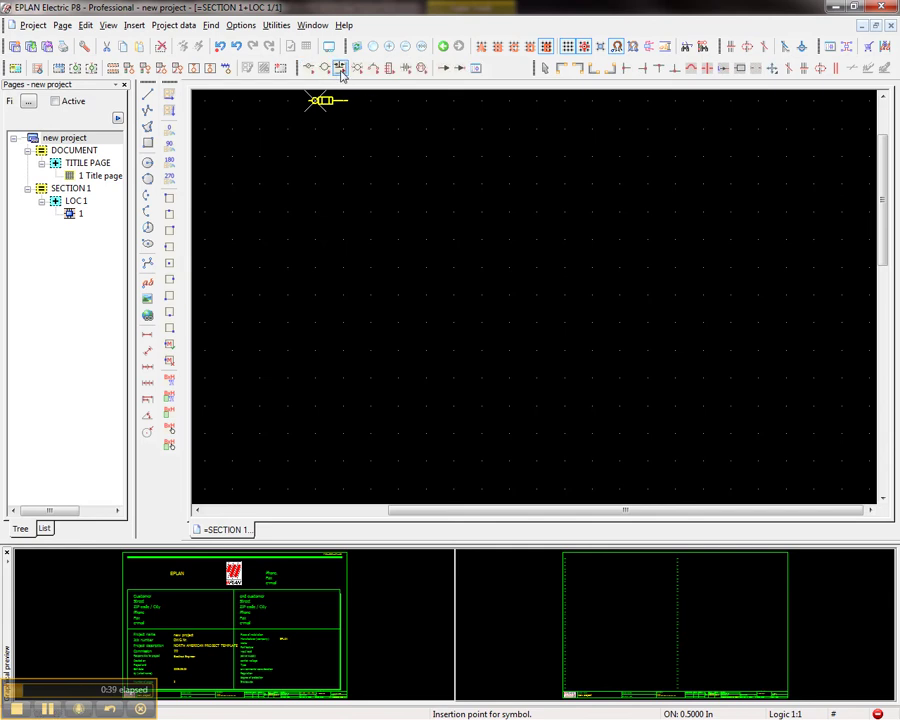
click(336, 70)
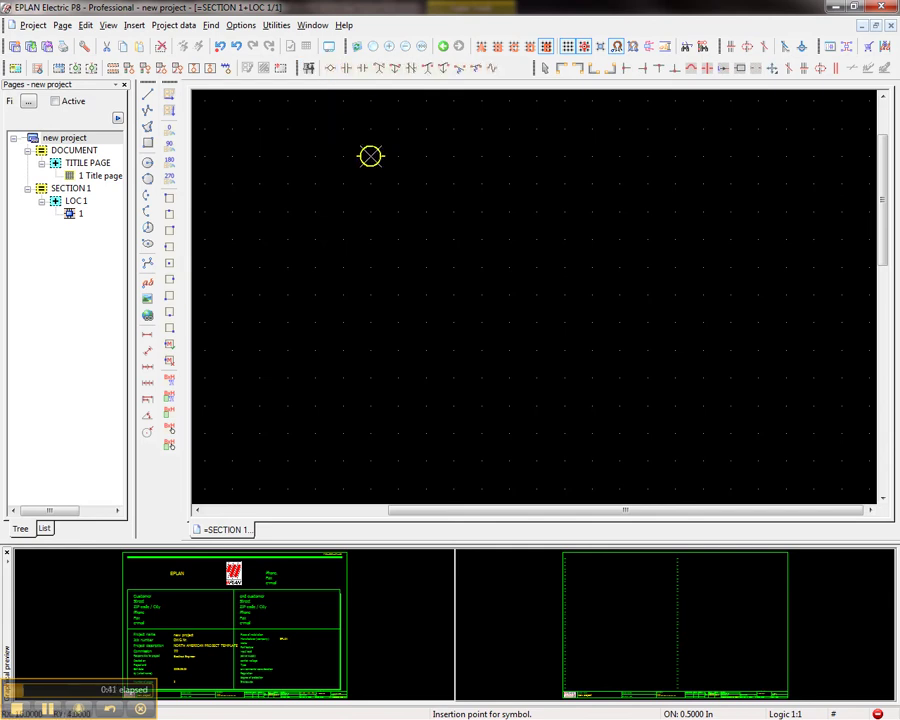
click(308, 68)
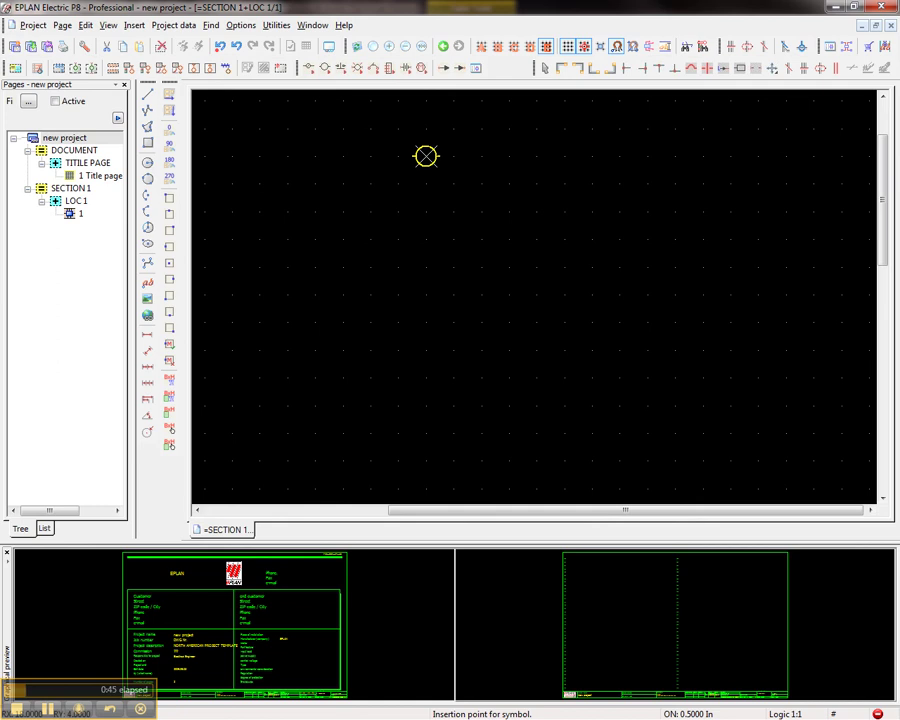
key(Escape)
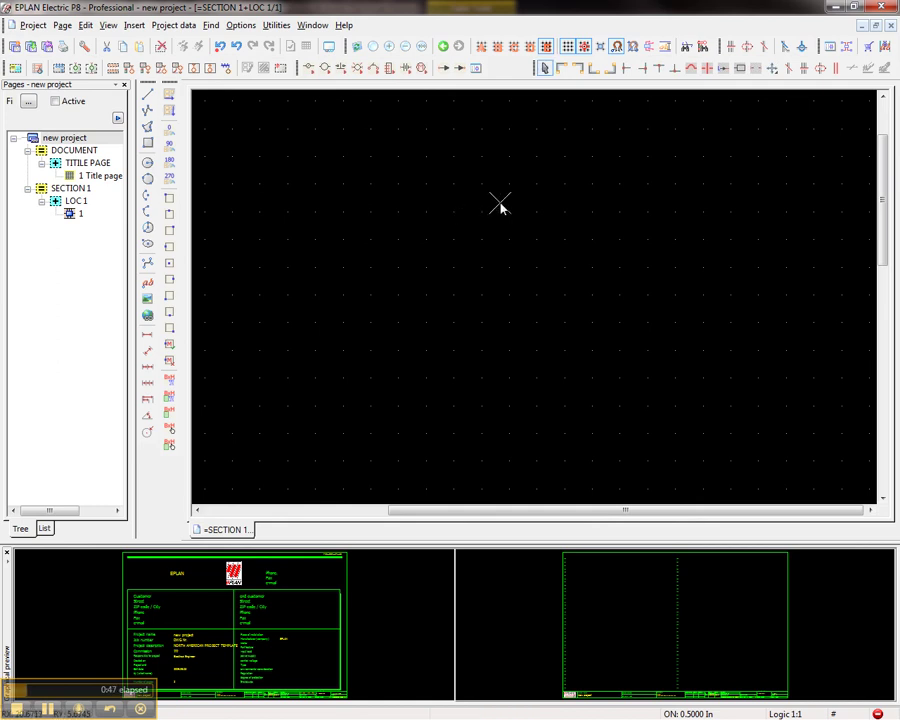
- Place a three-phase motor on row 104 of the schematic and a three-pole circuit breaker feeding it on the same row
scroll(514, 231, down, 3)
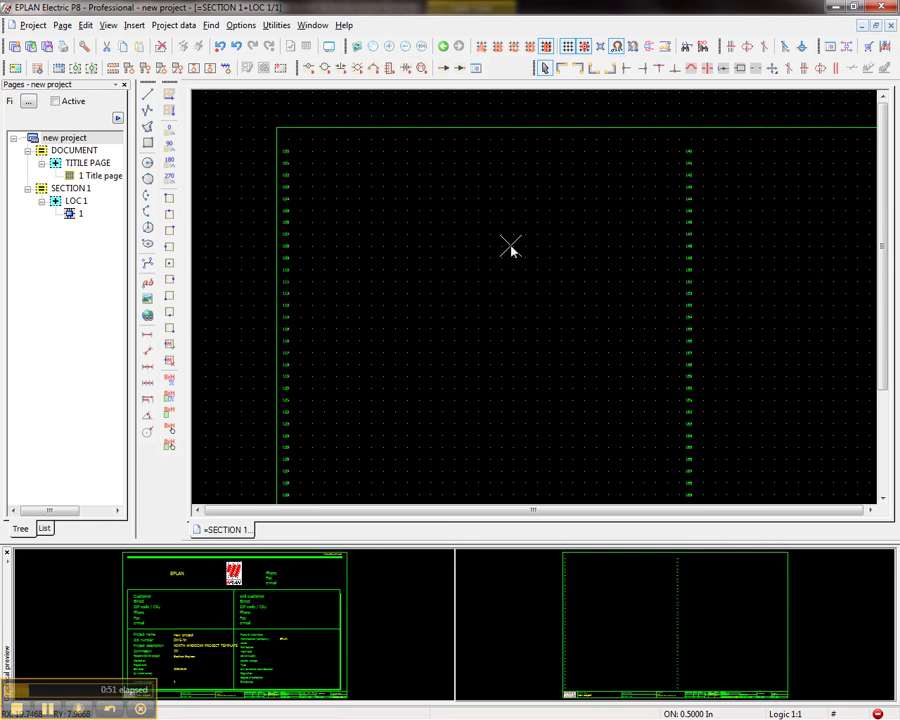
click(421, 68)
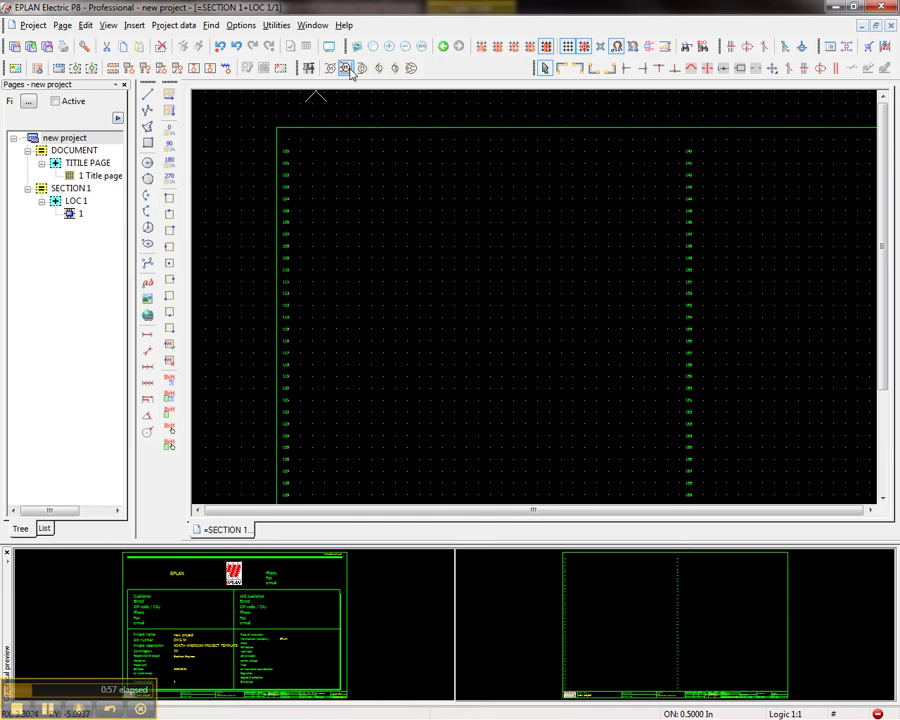
click(346, 68)
click(582, 196)
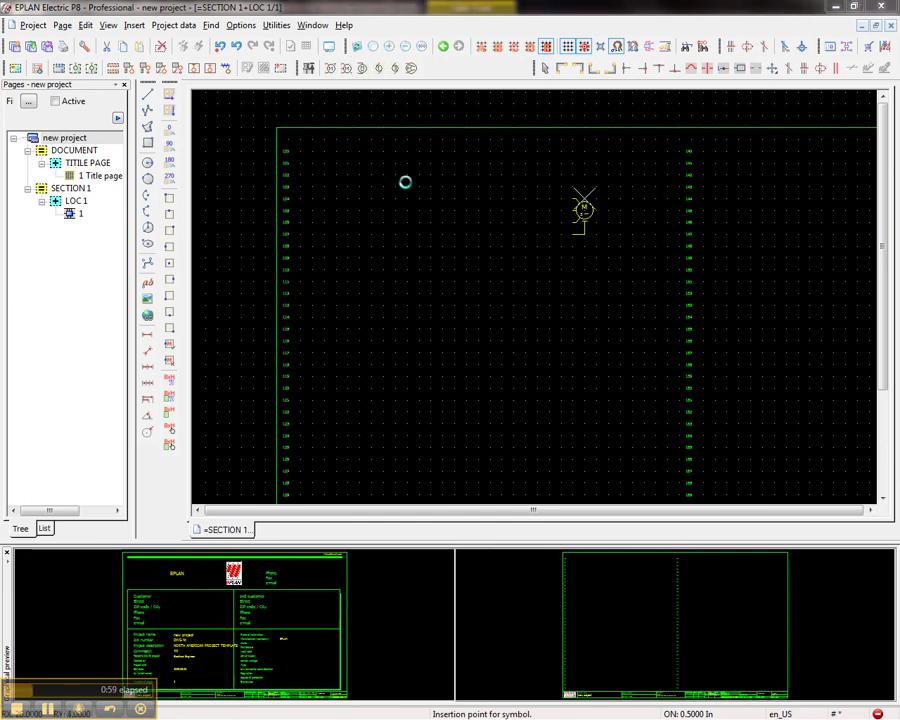
key(Return)
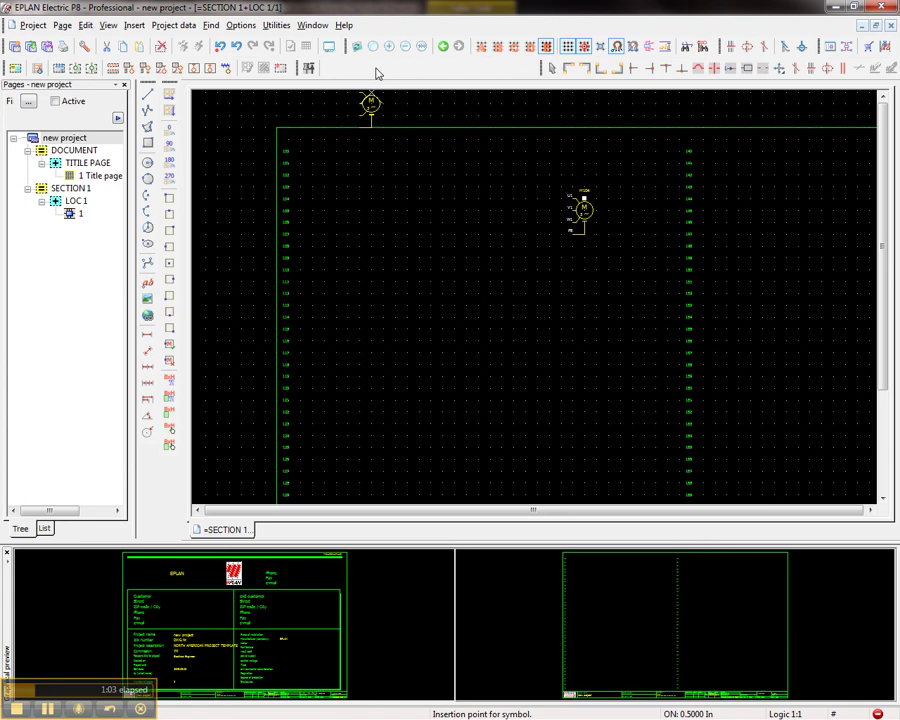
click(508, 68)
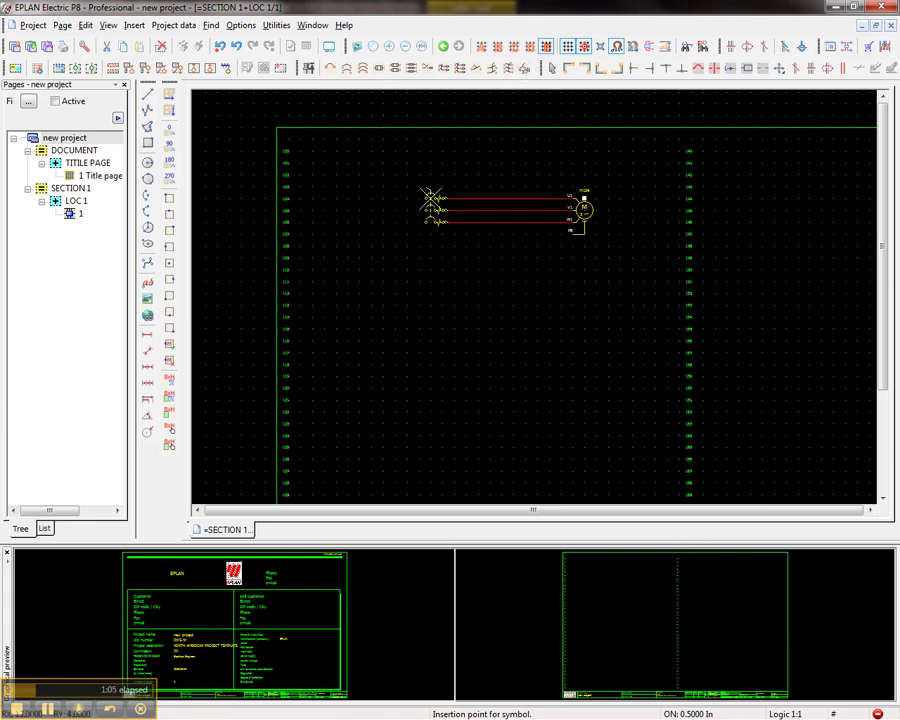
click(405, 196)
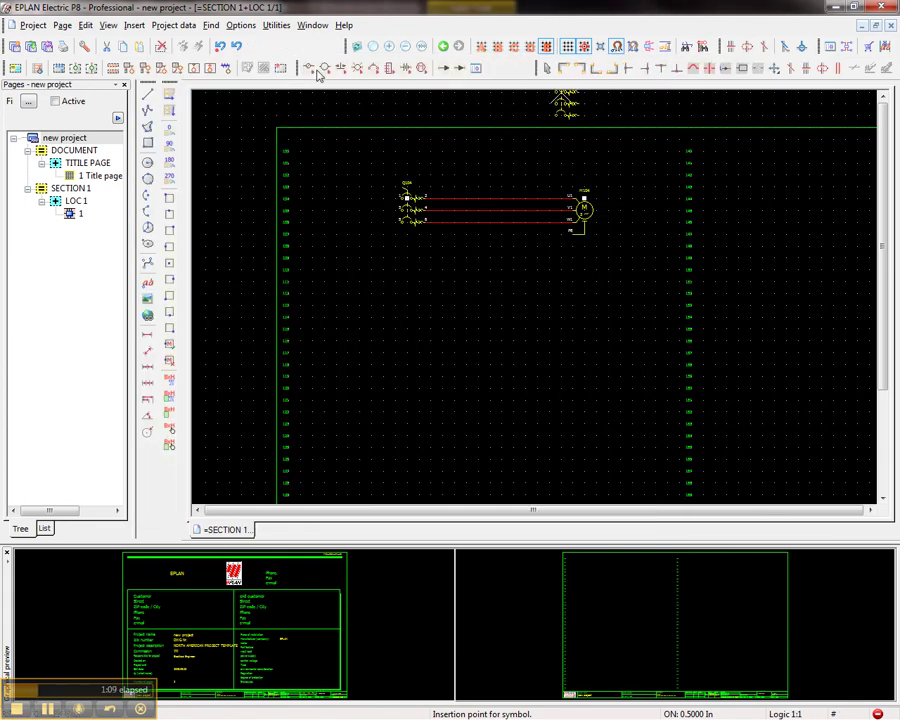
- Insert a terminal on each of the three lines between the circuit breaker and the motor
click(329, 69)
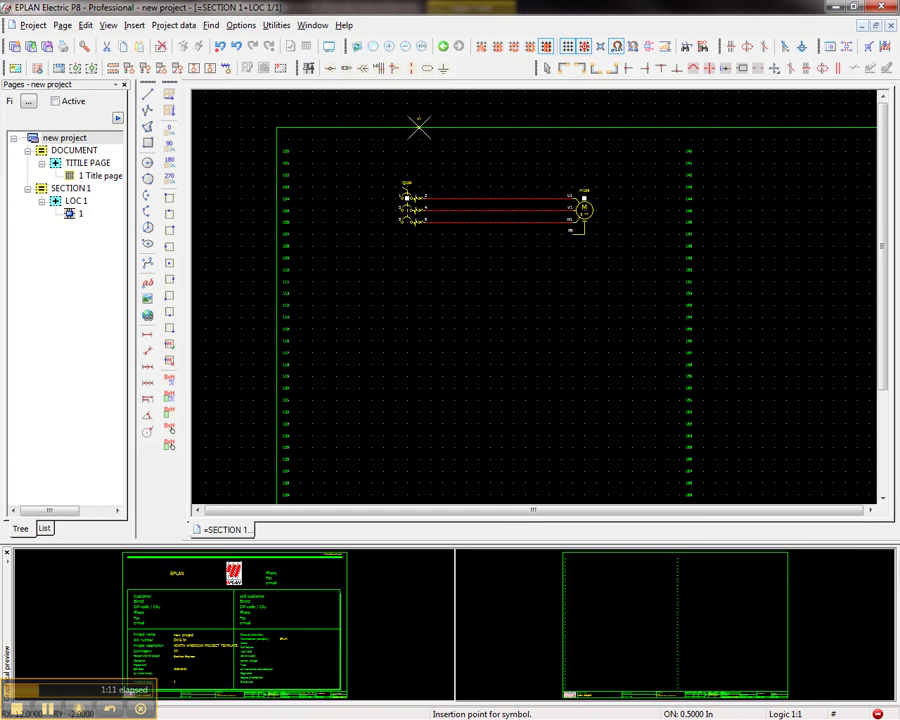
click(513, 210)
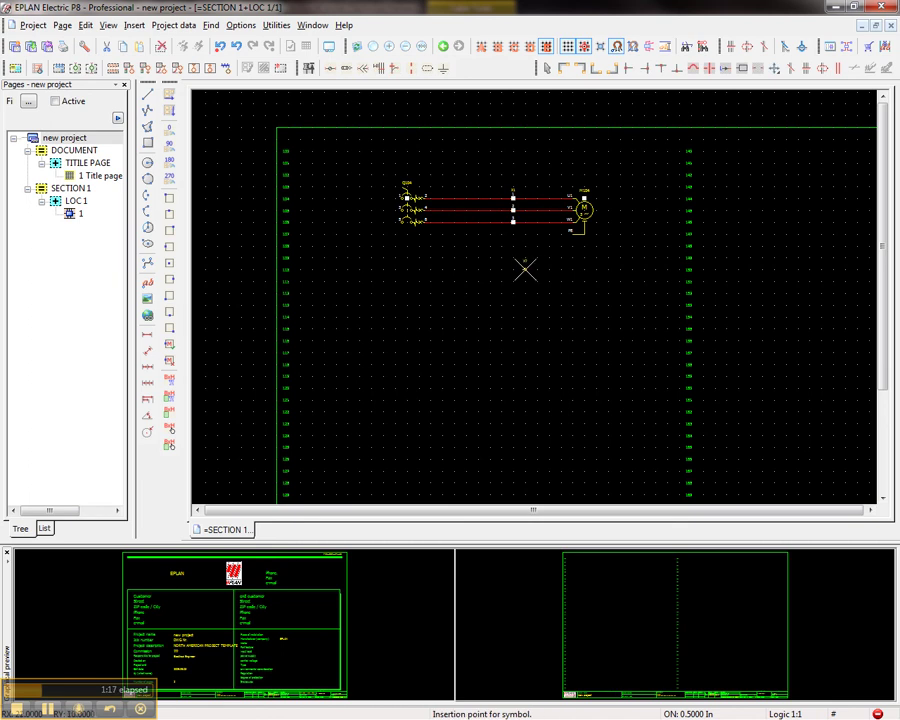
key(Escape)
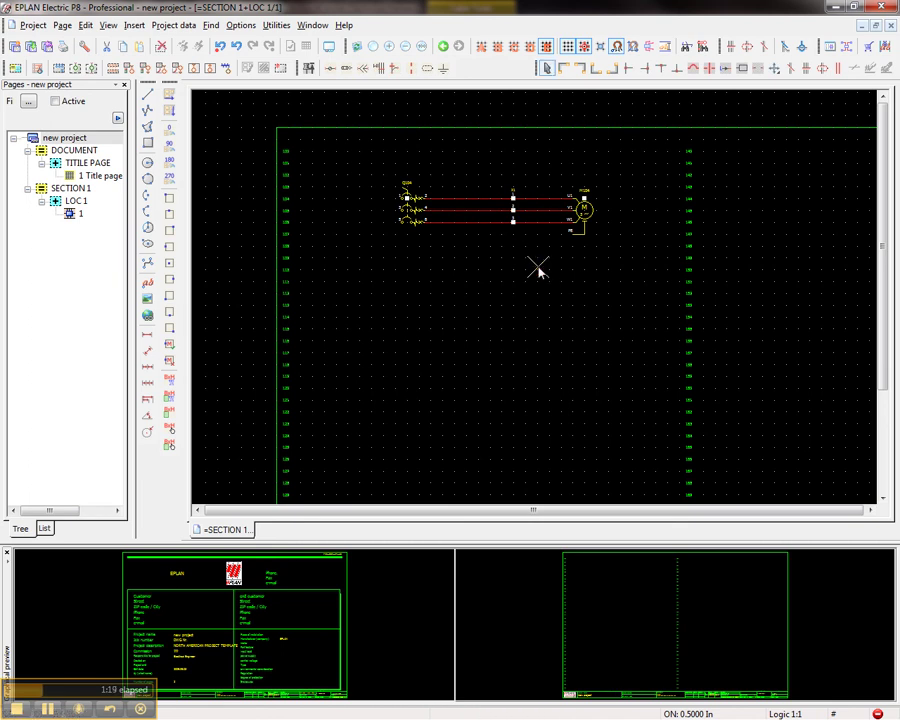
- Insert connection definition points on the three wires between terminal strip X1 and motor M104
scroll(617, 200, up, 1)
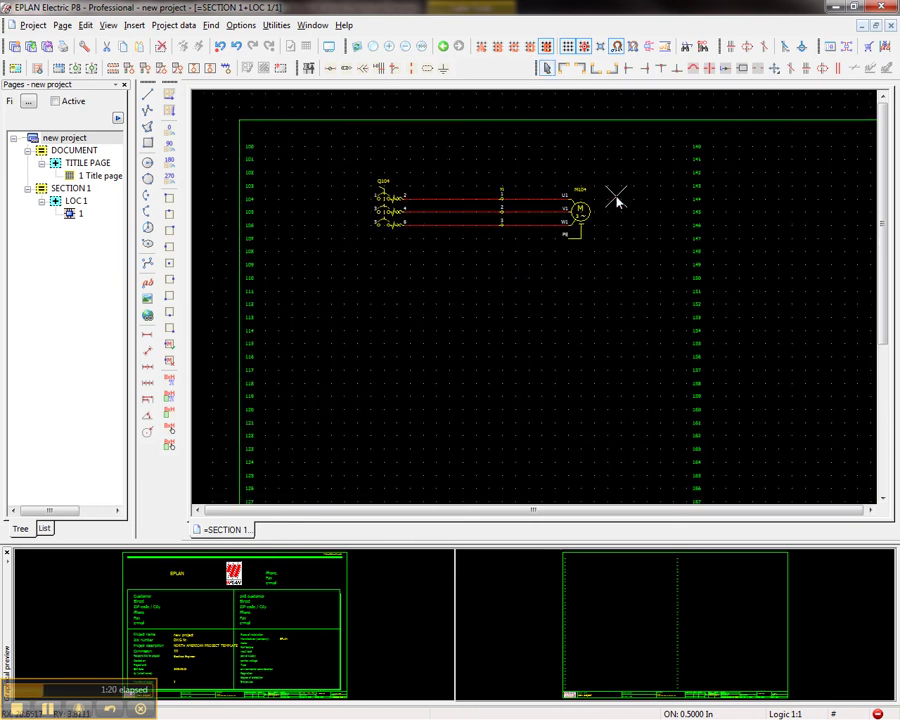
scroll(617, 200, up, 3)
scroll(582, 228, up, 1)
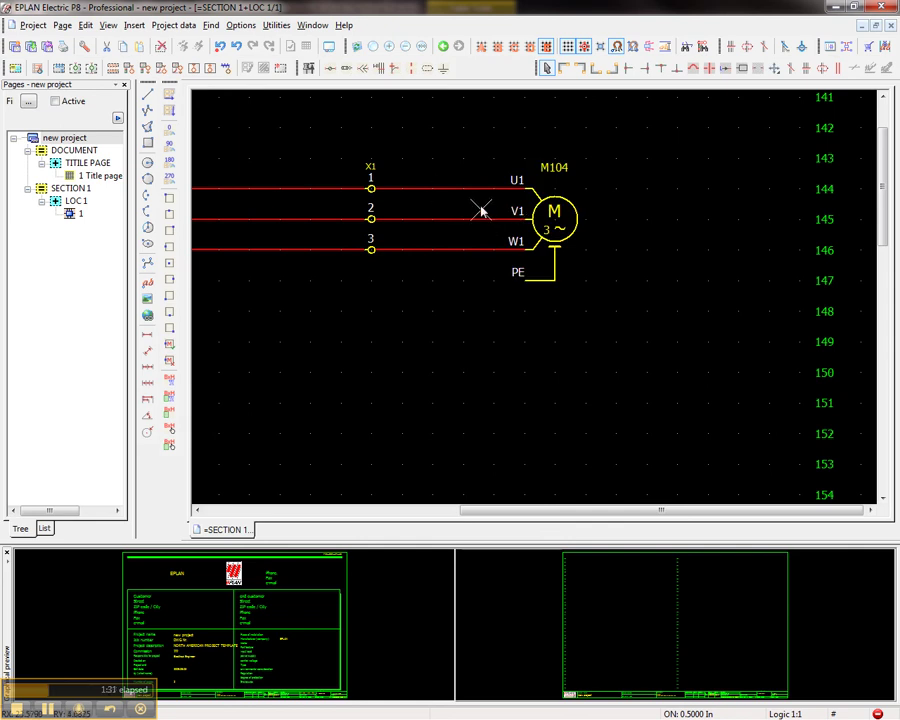
click(574, 217)
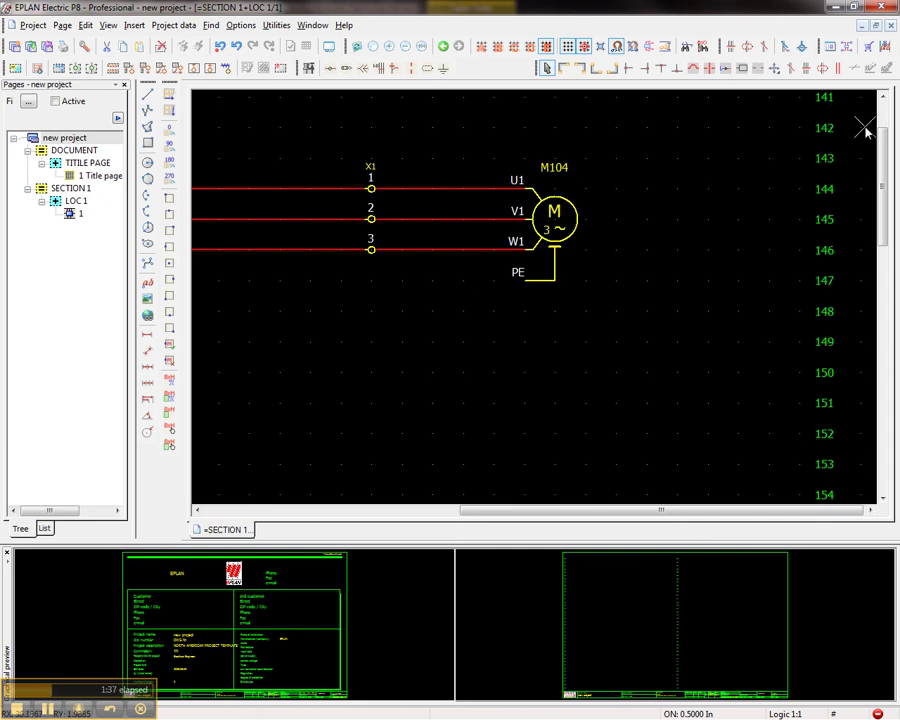
click(790, 69)
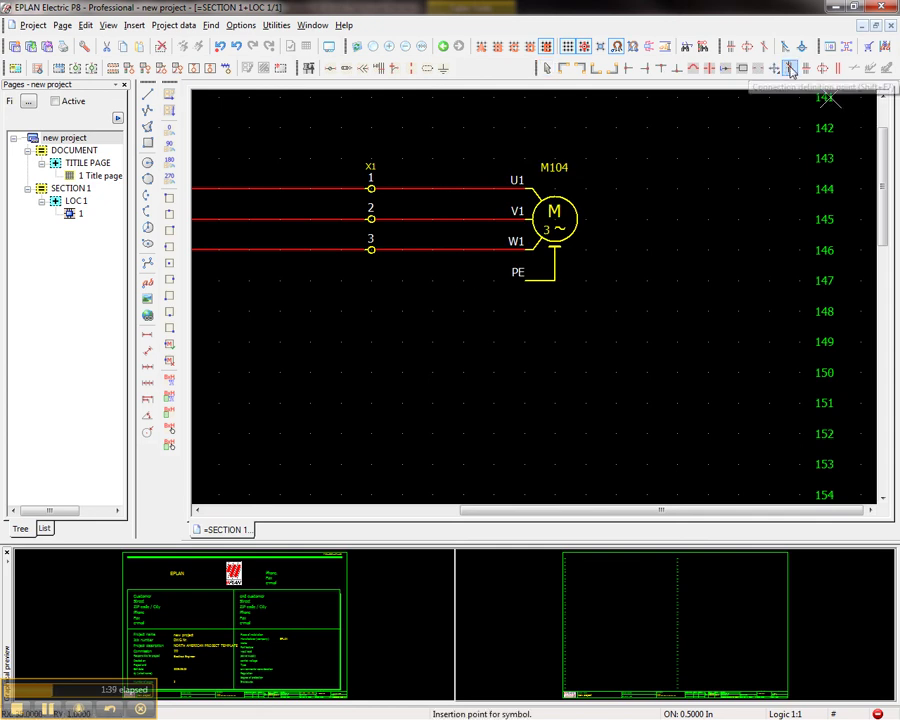
drag(450, 188, 462, 280)
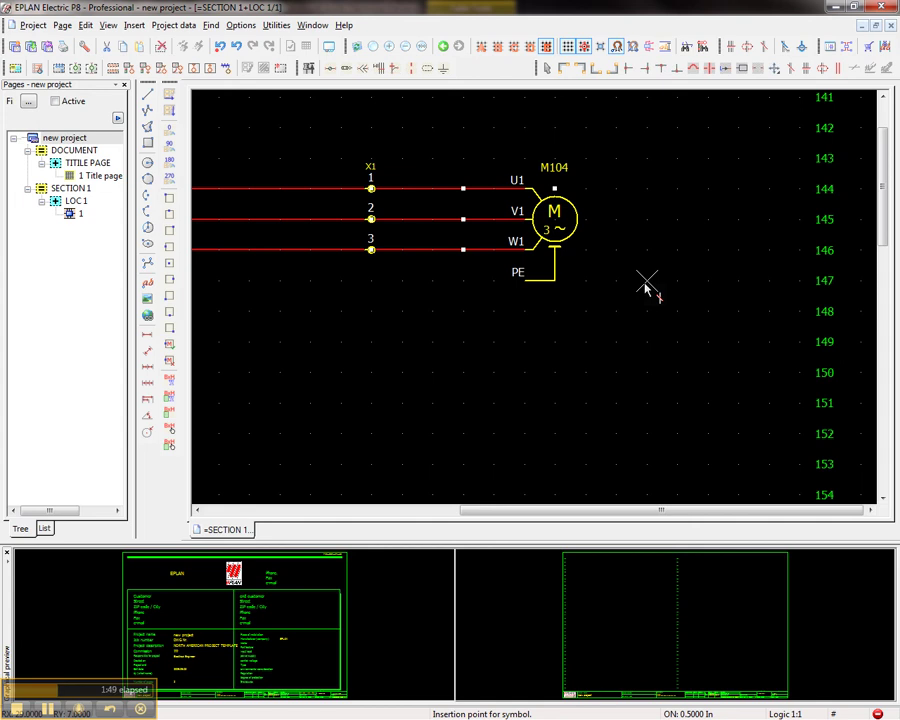
key(Escape)
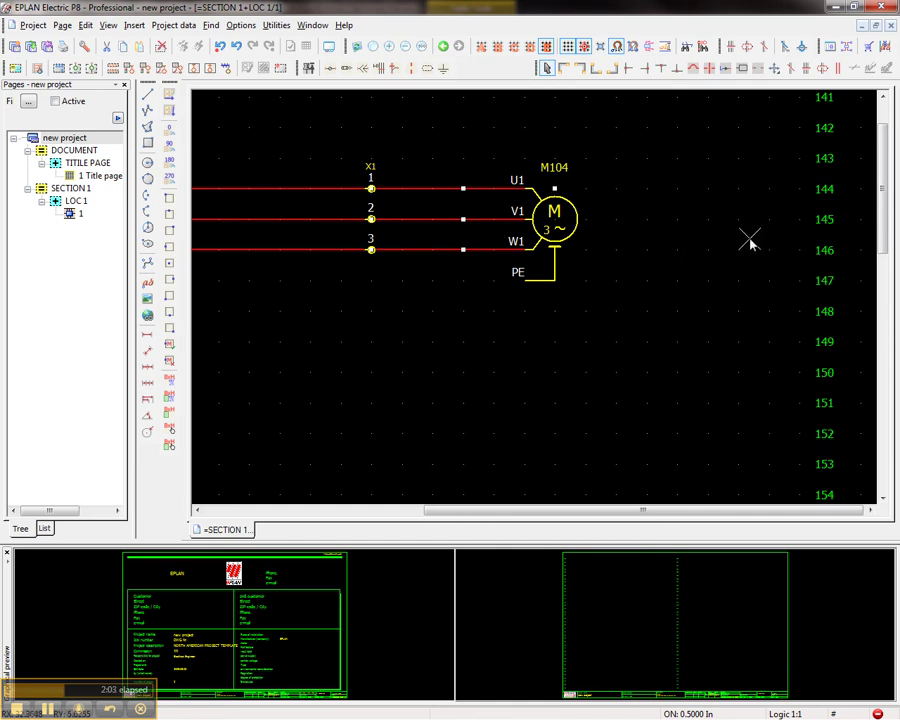
- Customize the toolbars by adding a button for the action "Set graphical format of connections (connection definition point, potential definition point)"
scroll(749, 239, down, 1)
scroll(371, 148, up, 2)
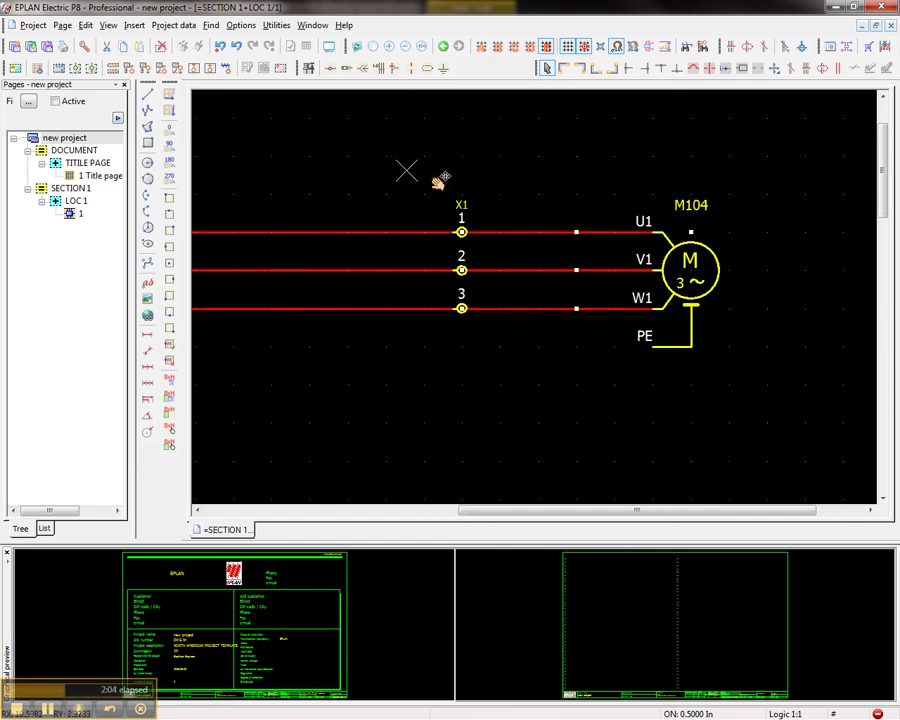
middle_drag(440, 181, 491, 181)
click(240, 25)
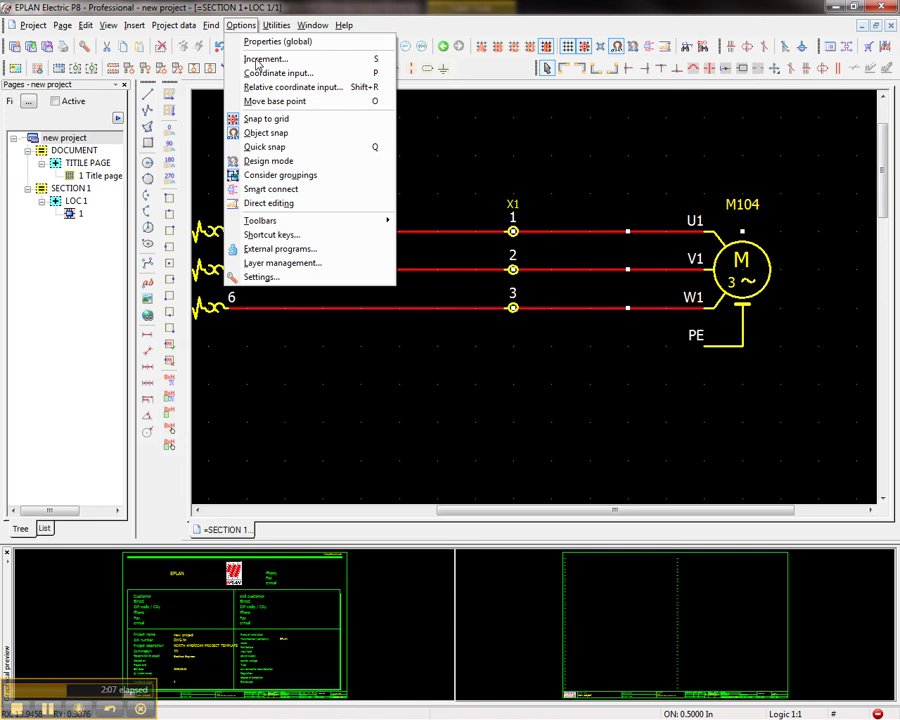
mouse_move(363, 222)
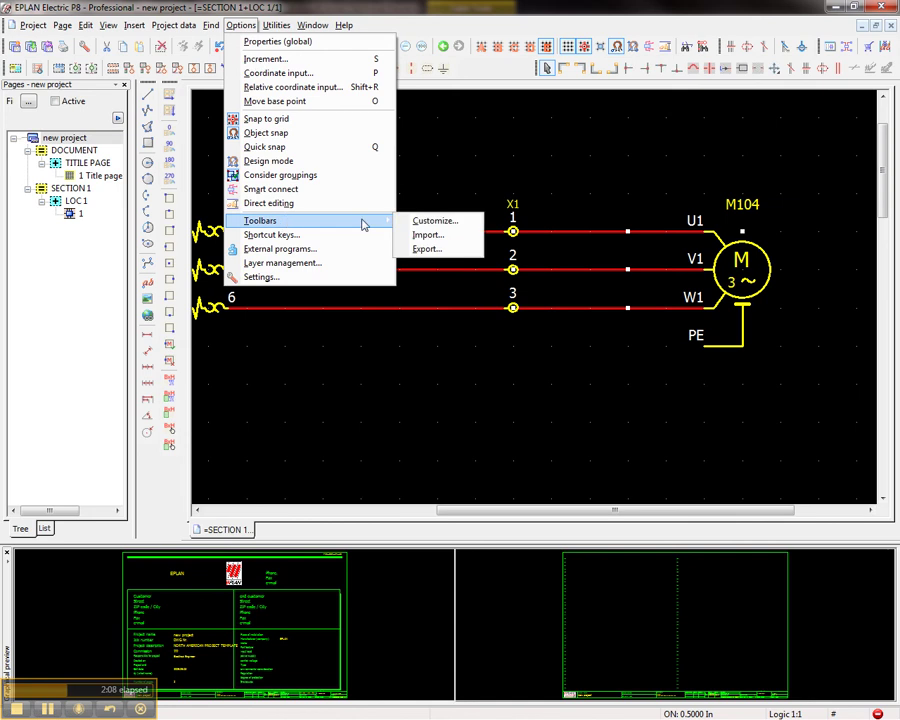
click(439, 222)
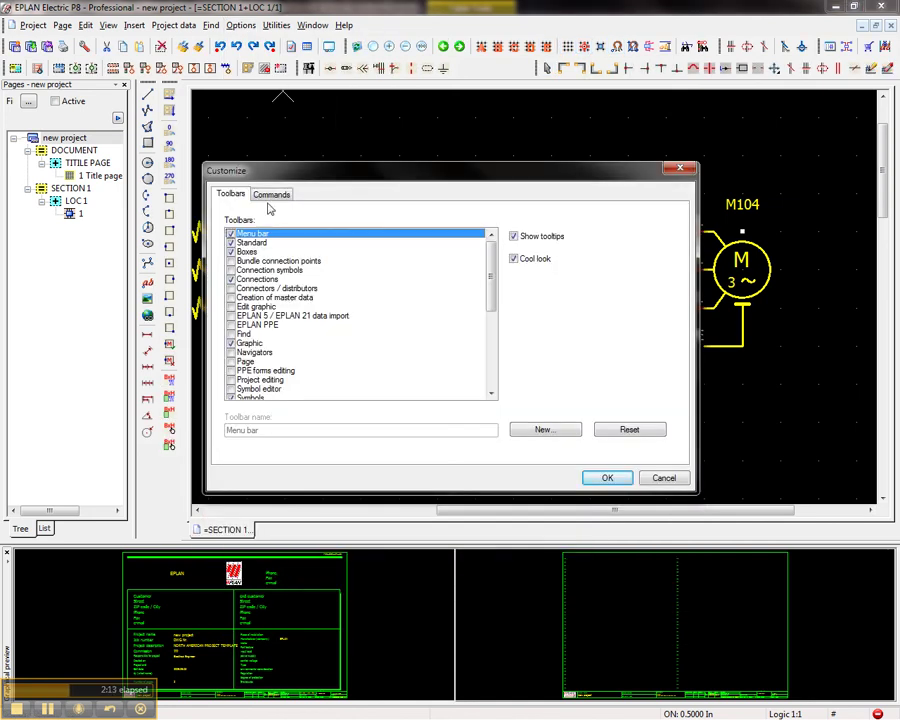
click(271, 196)
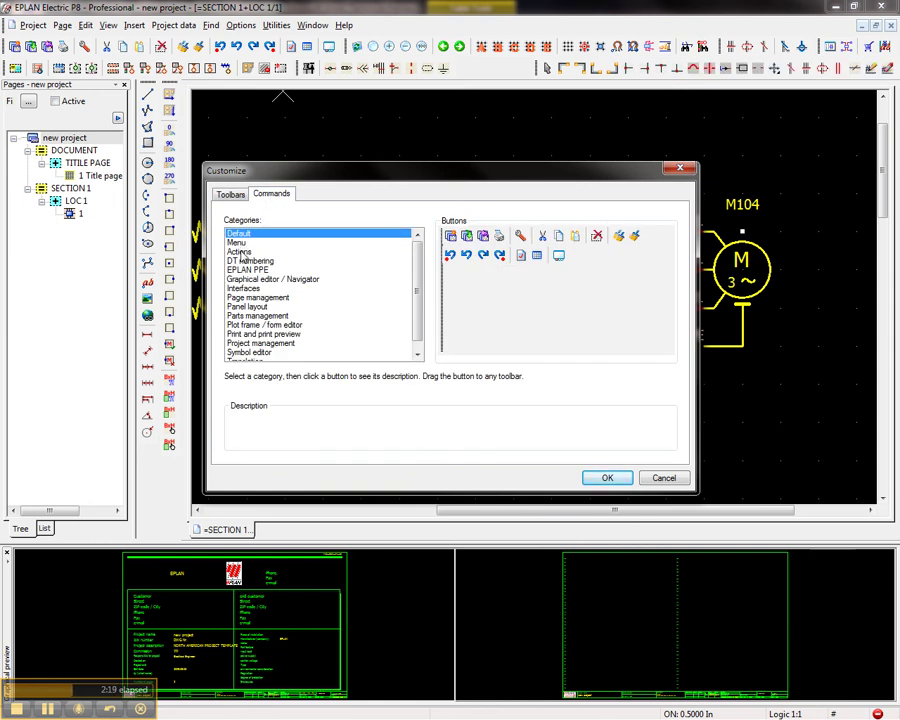
click(242, 252)
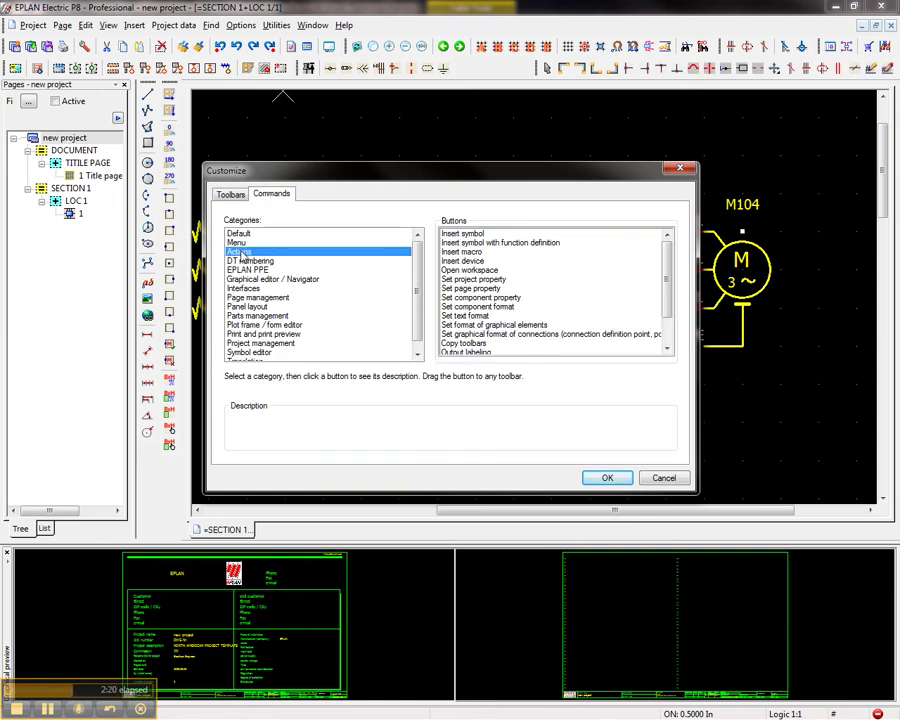
click(527, 334)
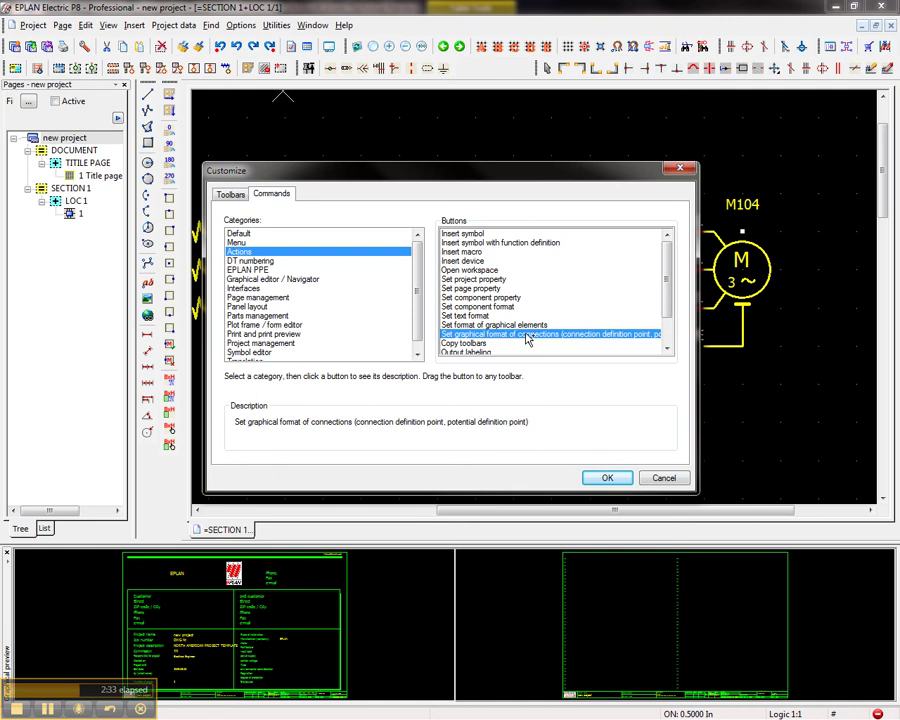
drag(527, 337, 757, 163)
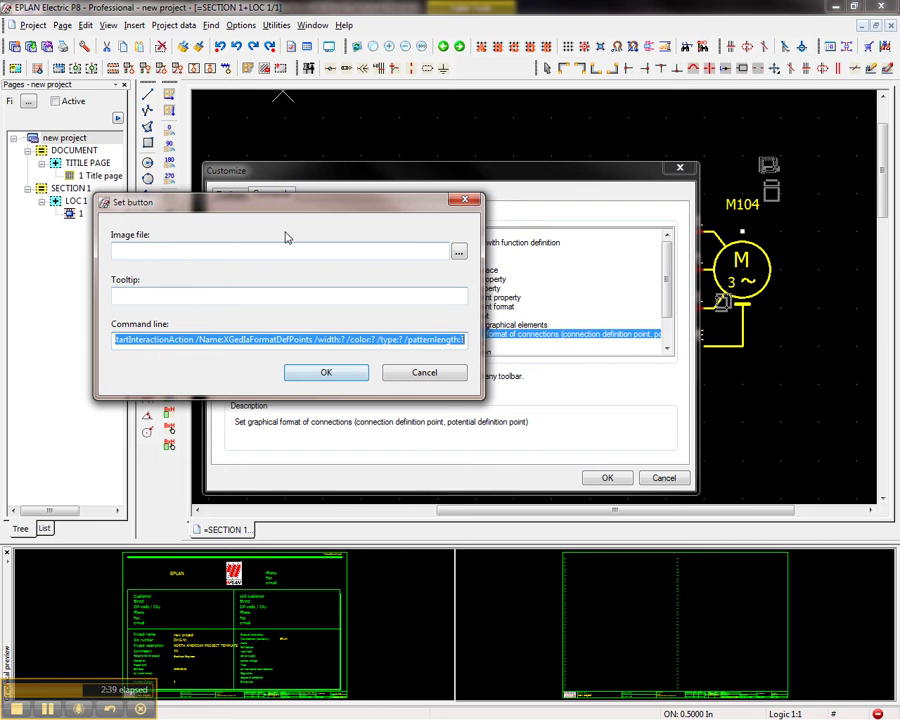
- Assign the image file 16_RD.JPG to the new toolbar button and set its tooltip to "Dashed connections RED"
click(338, 256)
click(459, 251)
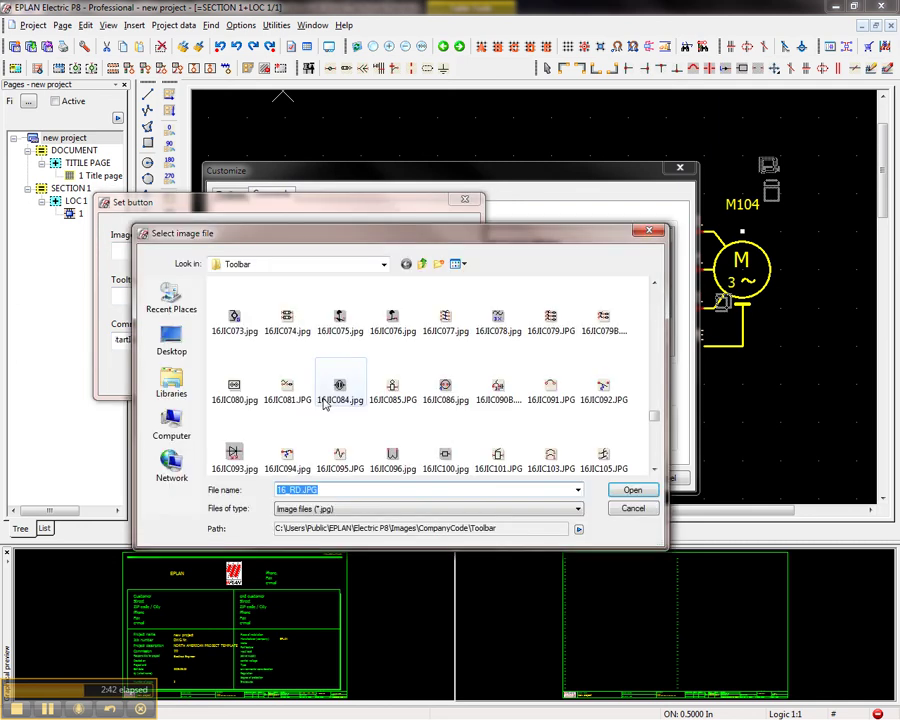
scroll(543, 423, up, 5)
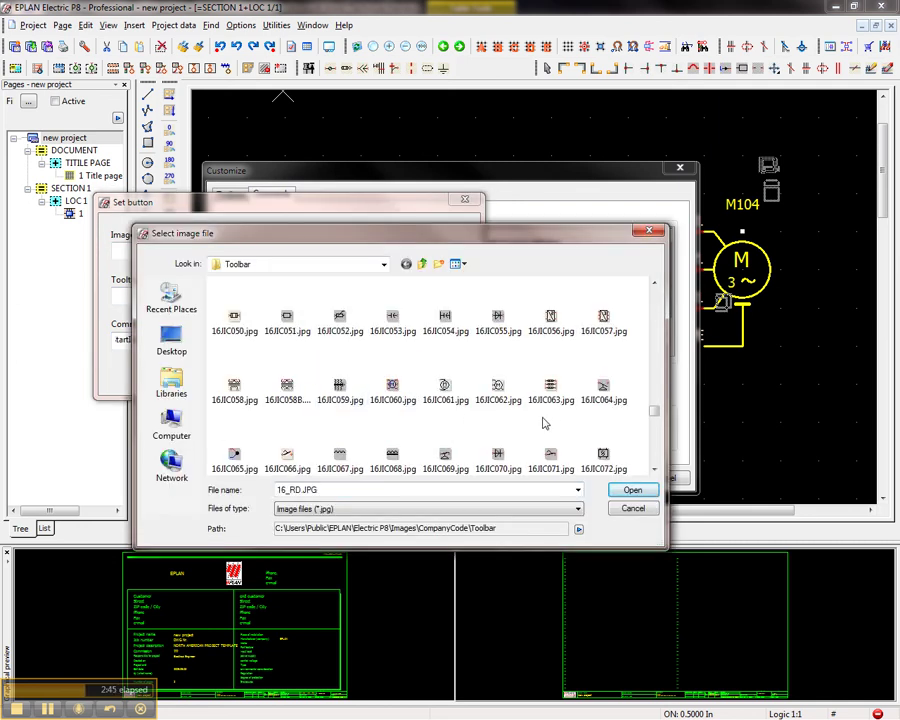
scroll(543, 423, up, 10)
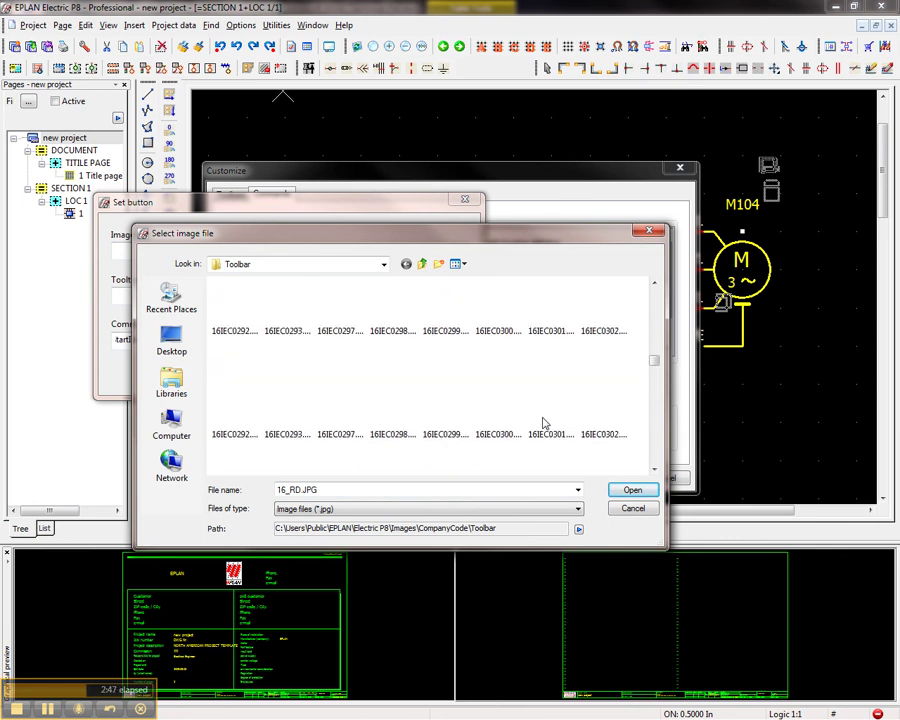
scroll(543, 423, up, 5)
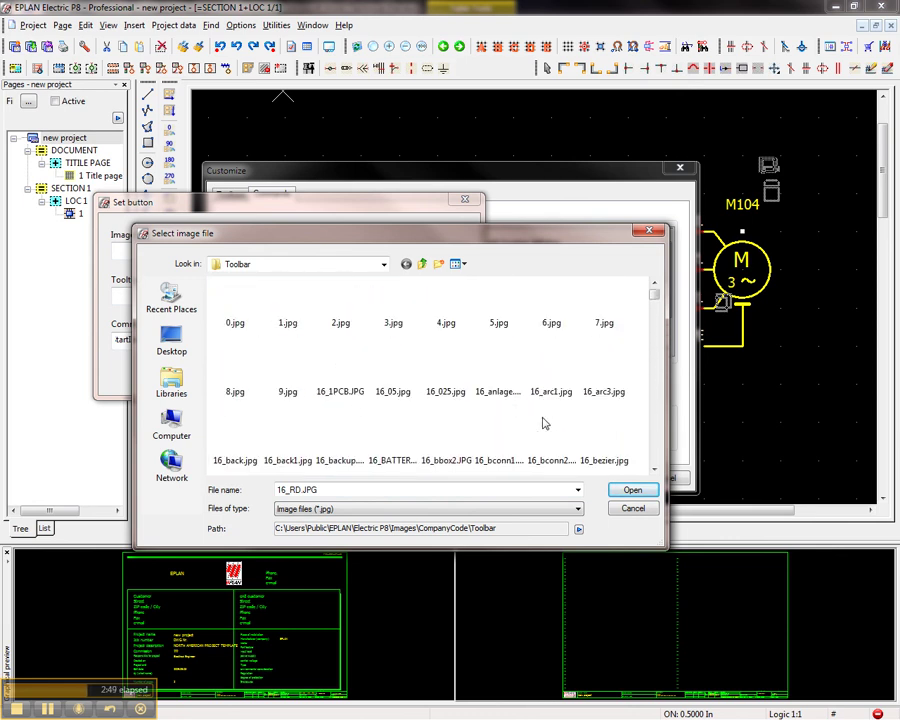
scroll(543, 423, down, 1)
scroll(496, 405, down, 2)
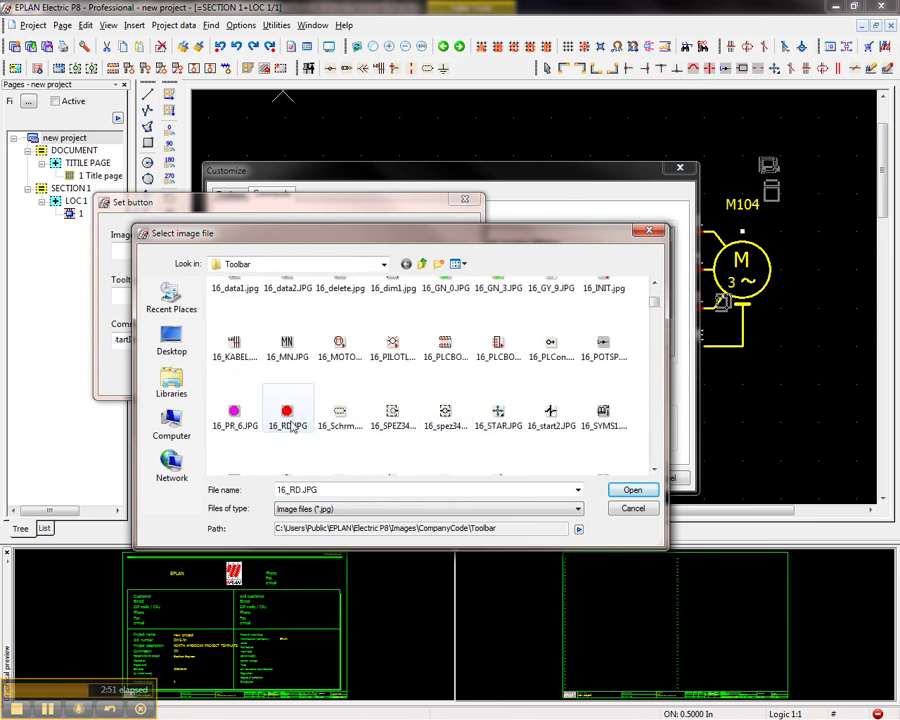
click(285, 415)
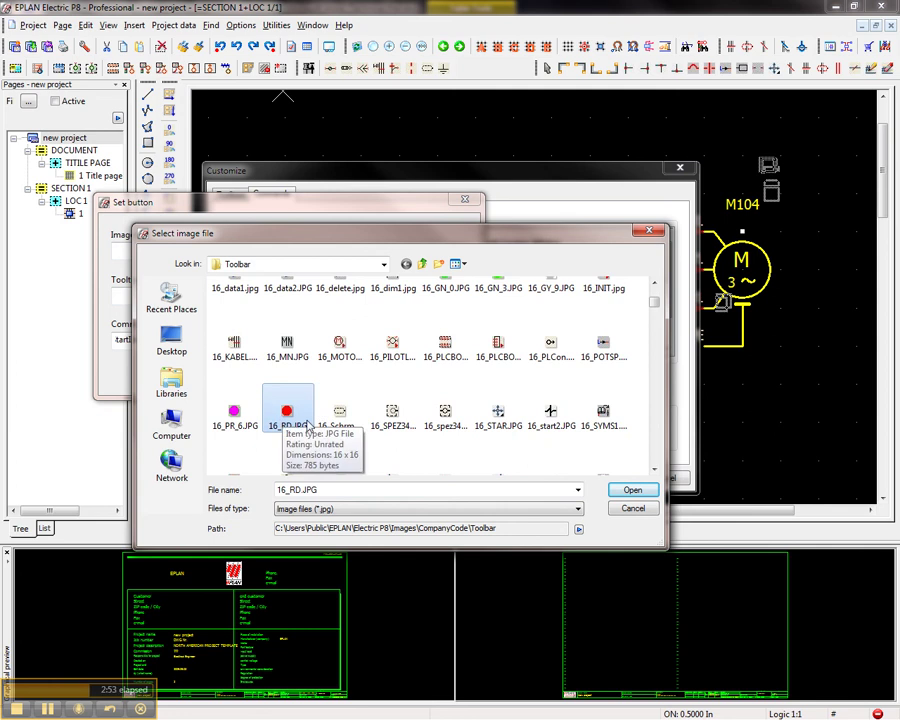
click(632, 491)
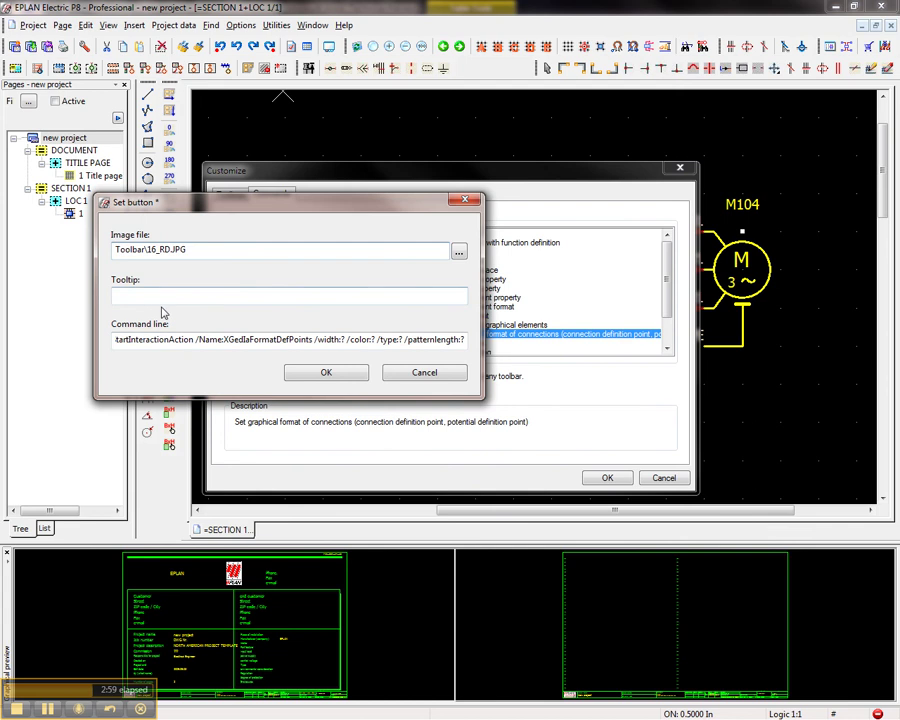
click(215, 296)
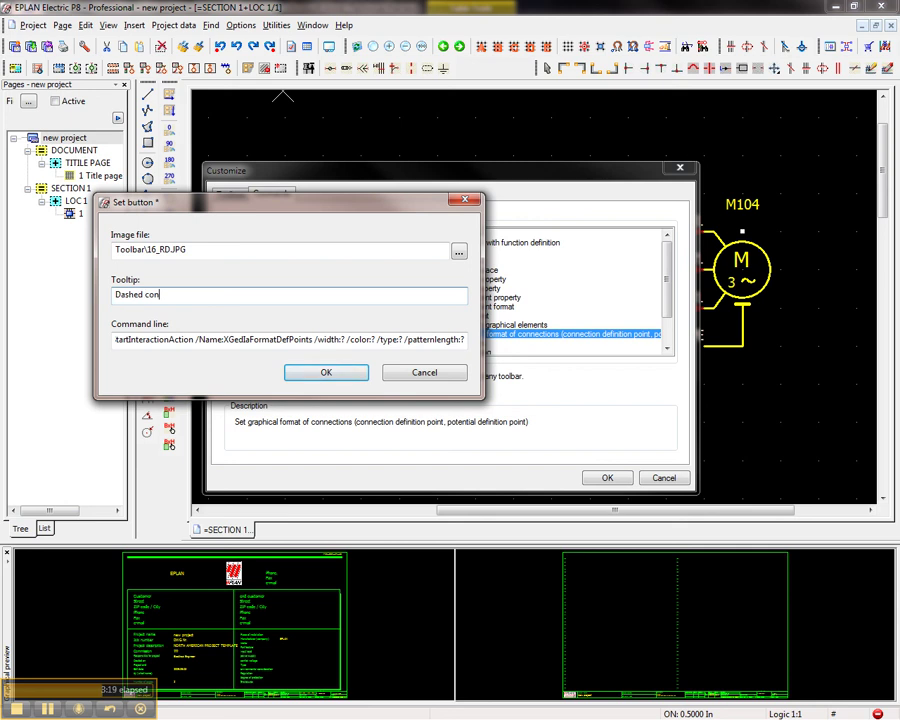
text(nections RED)
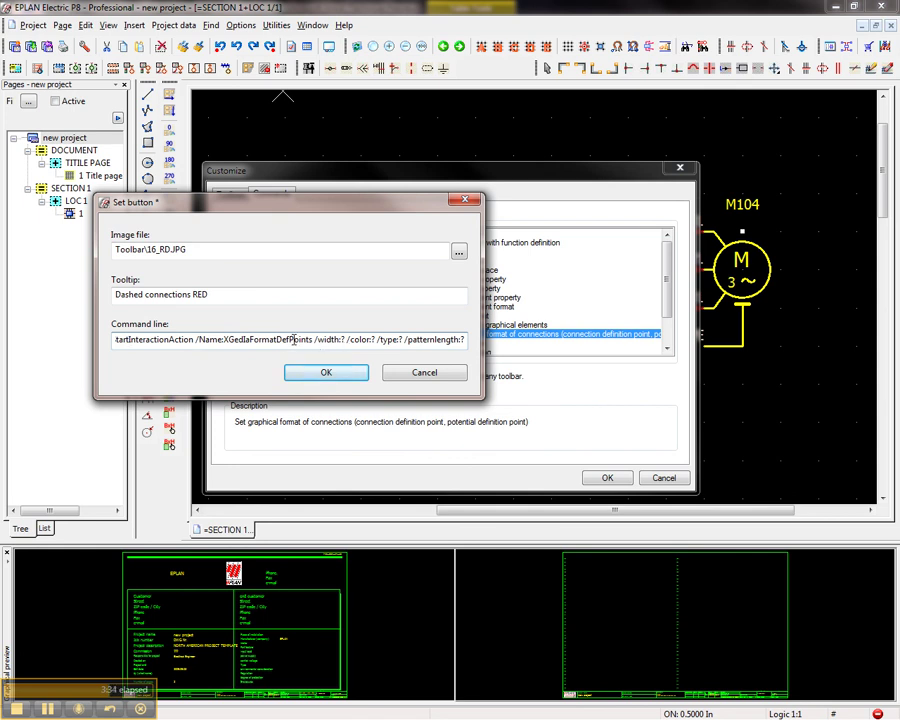
- Set the color and type parameters in the button's command line to 1 each, and accept the toolbar customization
drag(313, 339, 337, 339)
click(370, 340)
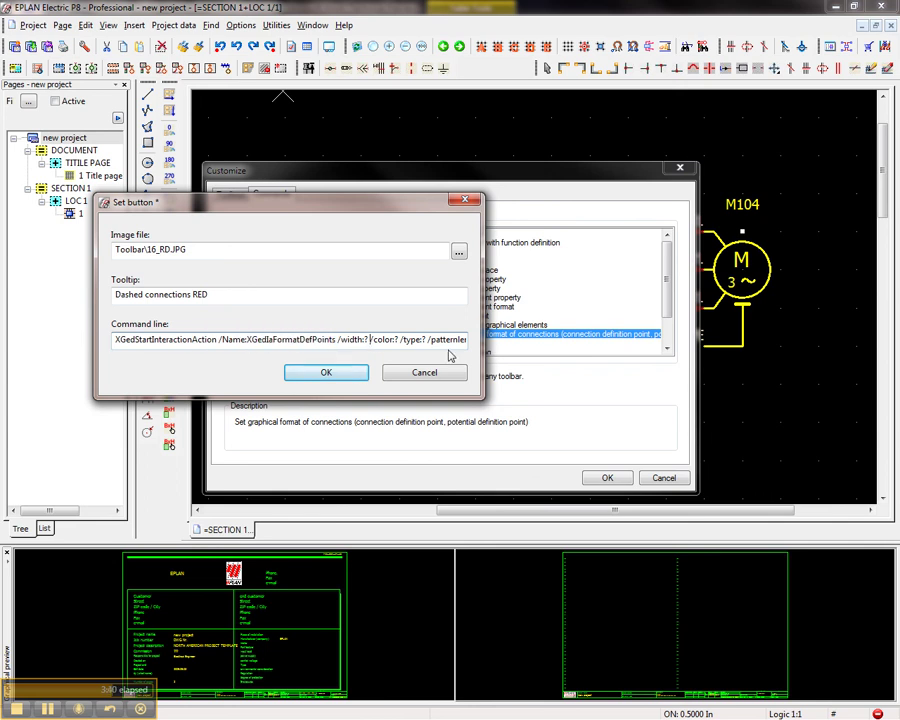
click(426, 339)
key(End)
click(346, 339)
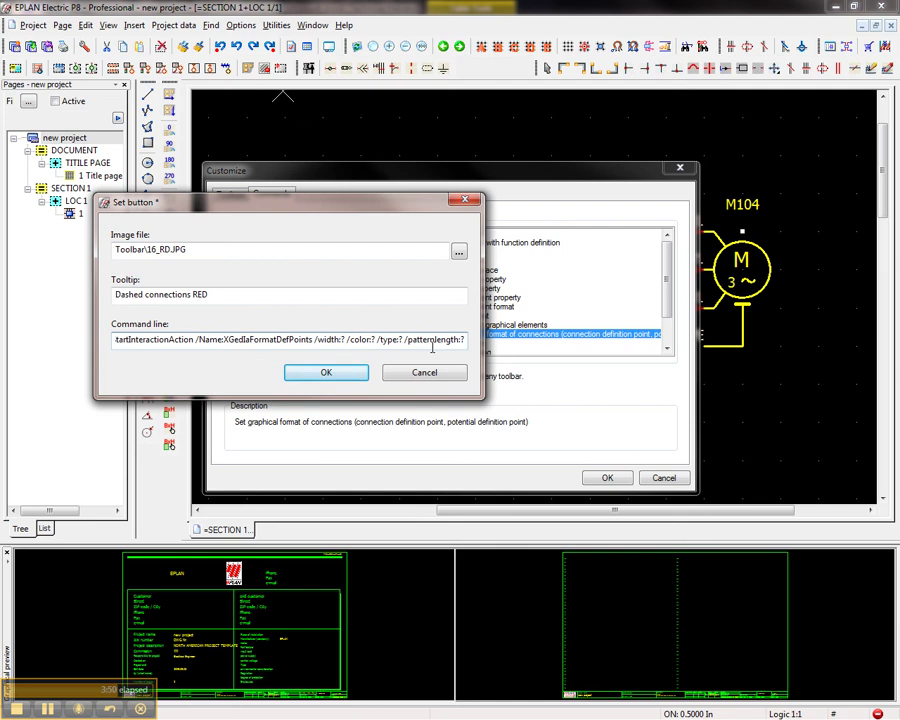
click(372, 339)
key(BackSpace)
text(1)
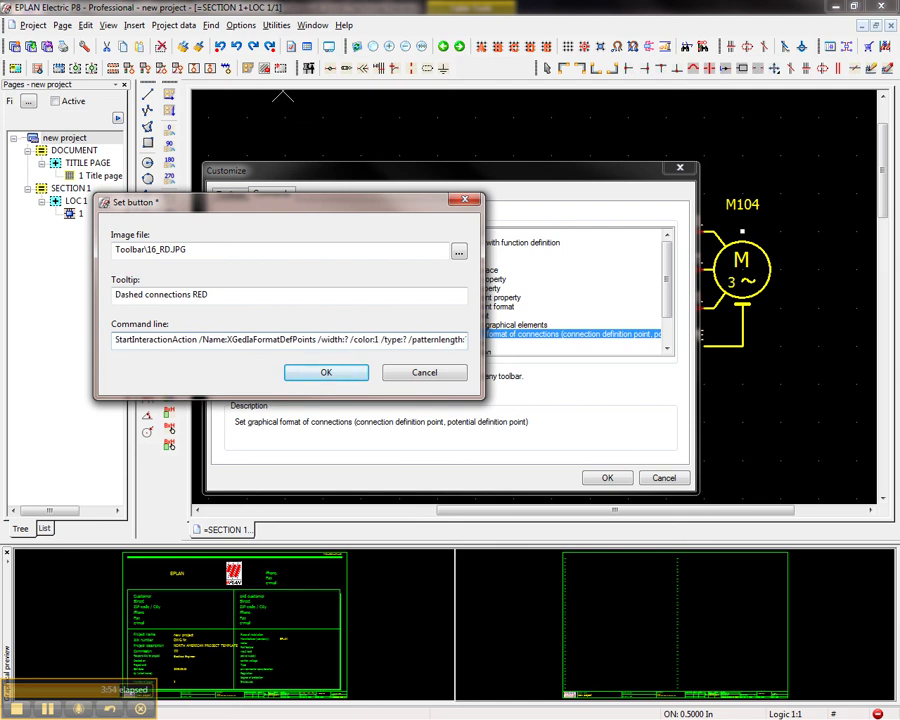
click(406, 339)
key(BackSpace)
text(1)
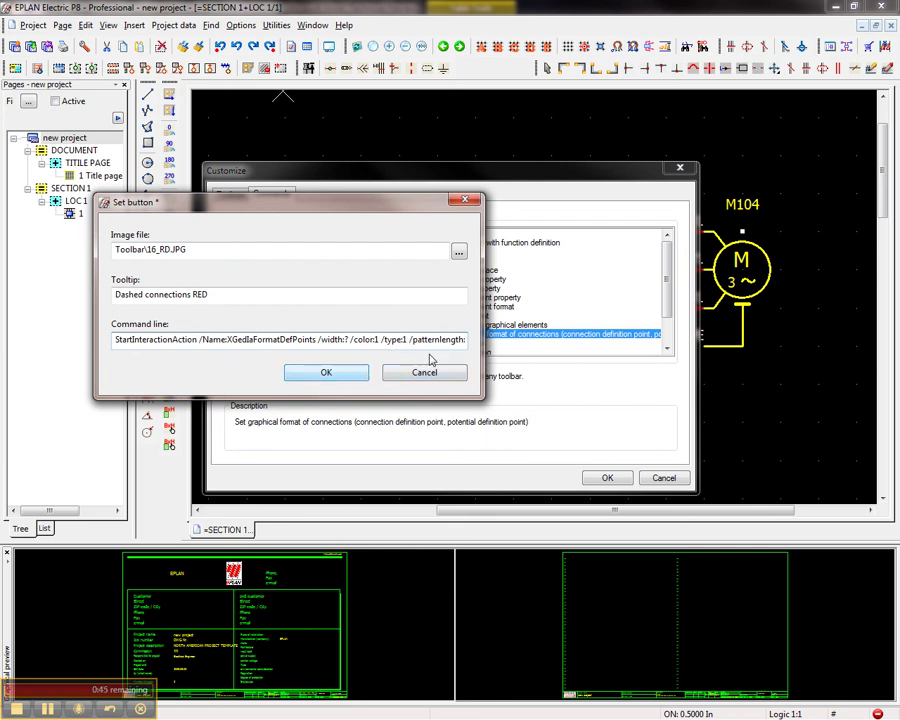
click(325, 375)
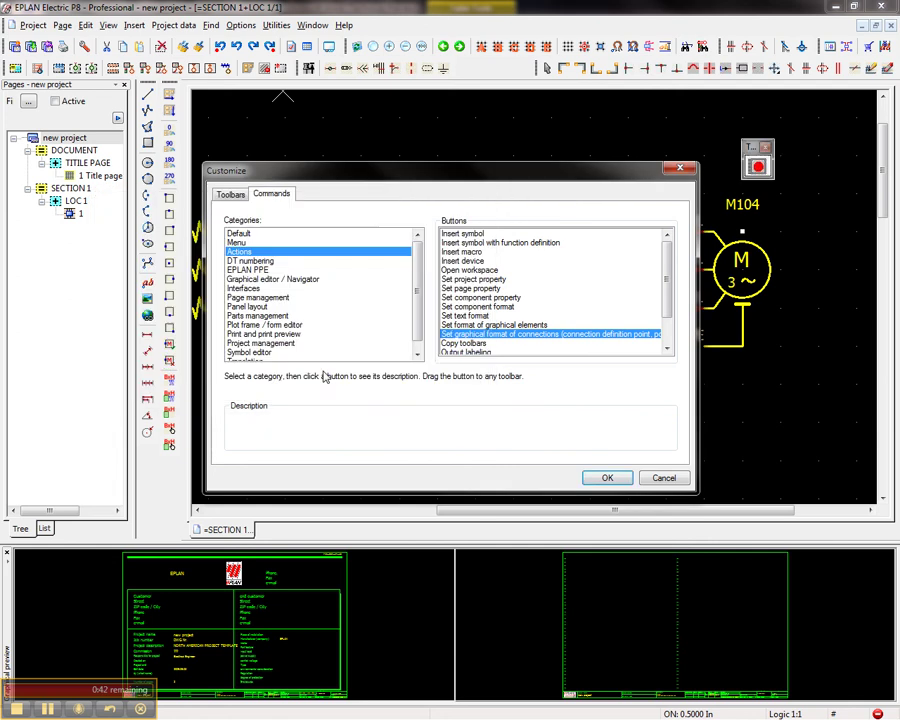
click(609, 479)
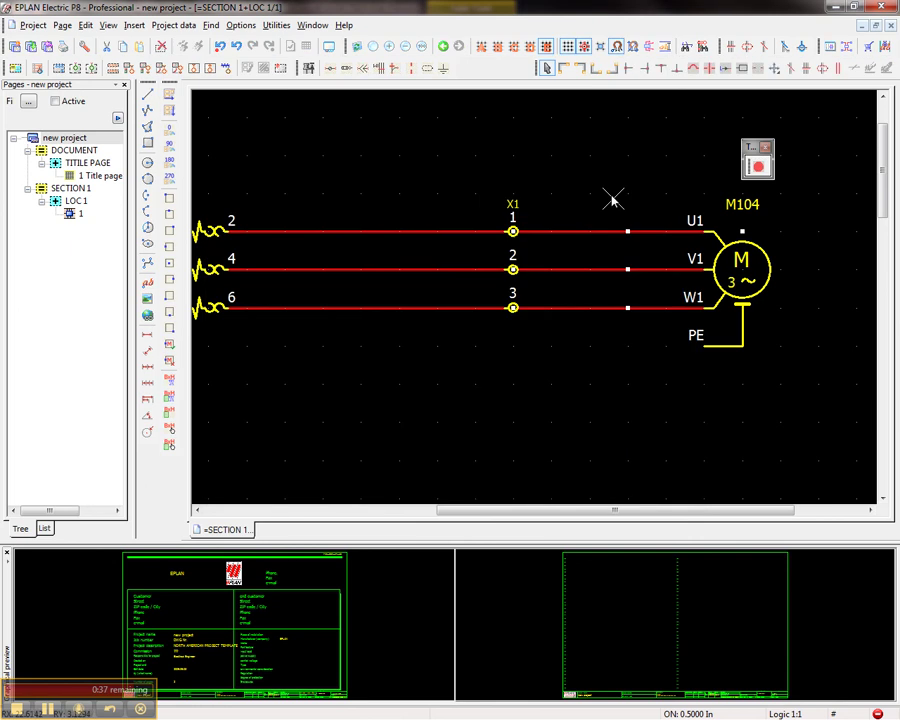
- Apply the custom "Dashed connections RED" format to the three connection definition points between terminal strip X1 and motor M104
drag(596, 186, 647, 358)
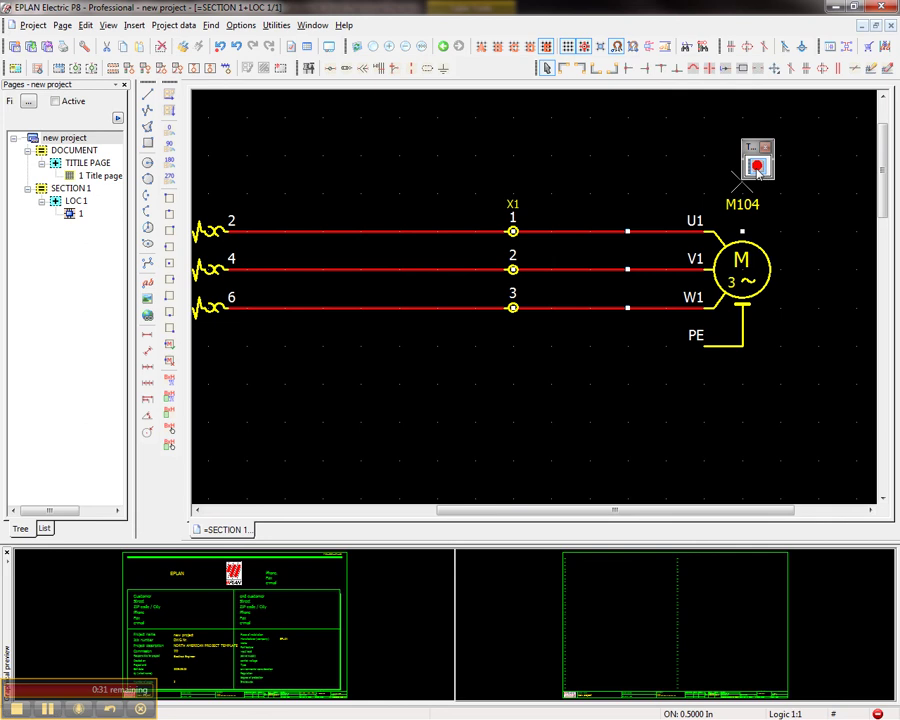
click(837, 68)
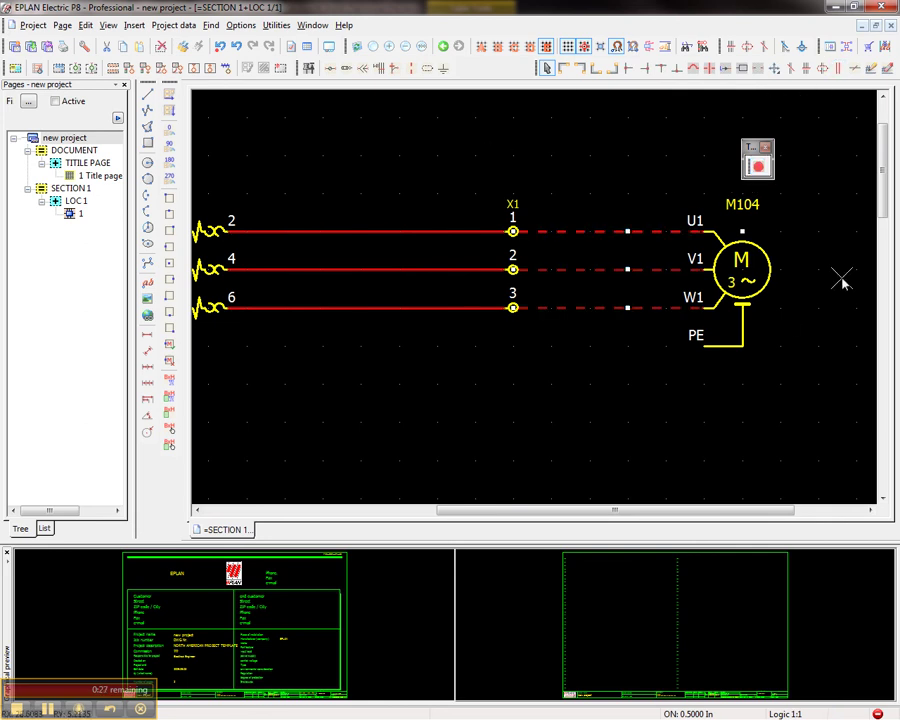